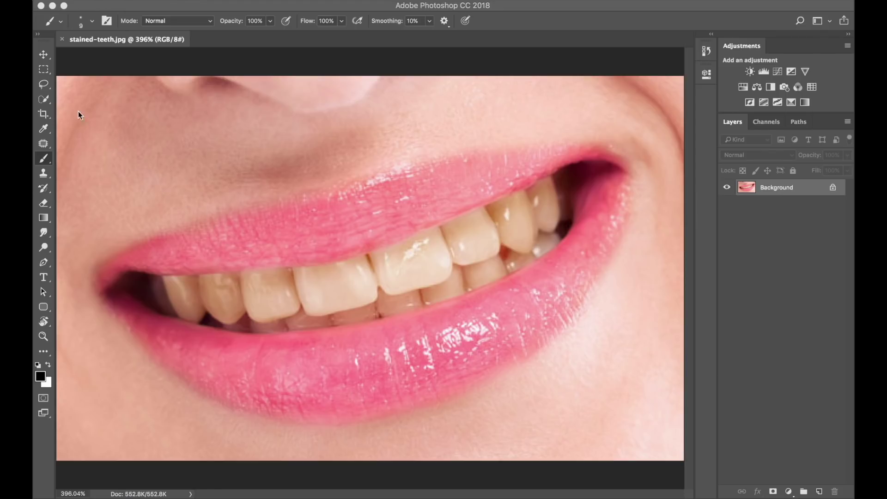
Step: Outline the teeth with the Lasso Tool, following the upper and lower lips
{"action": "left_click", "coordinate": [44, 84]}
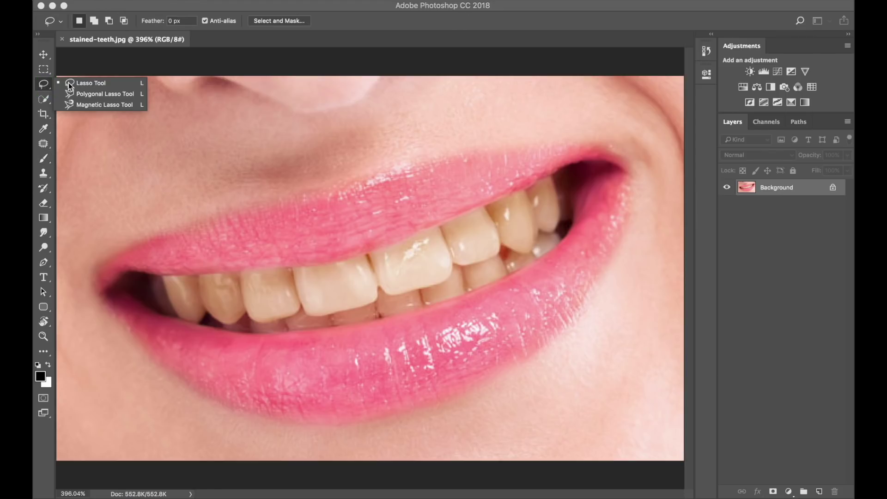
{"action": "left_click", "coordinate": [88, 83]}
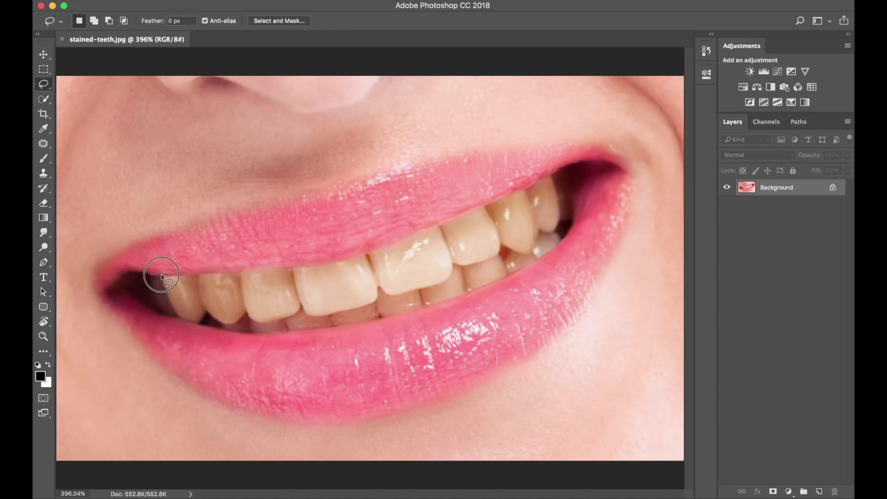
{"action": "mouse_move", "coordinate": [151, 274]}
{"action": "left_mouse_down"}
{"action": "mouse_move", "coordinate": [368, 257]}
{"action": "mouse_move", "coordinate": [552, 177]}
{"action": "mouse_move", "coordinate": [558, 196]}
{"action": "mouse_move", "coordinate": [561, 236]}
{"action": "mouse_move", "coordinate": [515, 270]}
{"action": "mouse_move", "coordinate": [476, 291]}
{"action": "mouse_move", "coordinate": [331, 325]}
{"action": "mouse_move", "coordinate": [292, 332]}
{"action": "mouse_move", "coordinate": [175, 317]}
{"action": "mouse_move", "coordinate": [150, 289]}
{"action": "mouse_move", "coordinate": [153, 277]}
{"action": "left_mouse_up"}
{"action": "key", "text": "shift"}
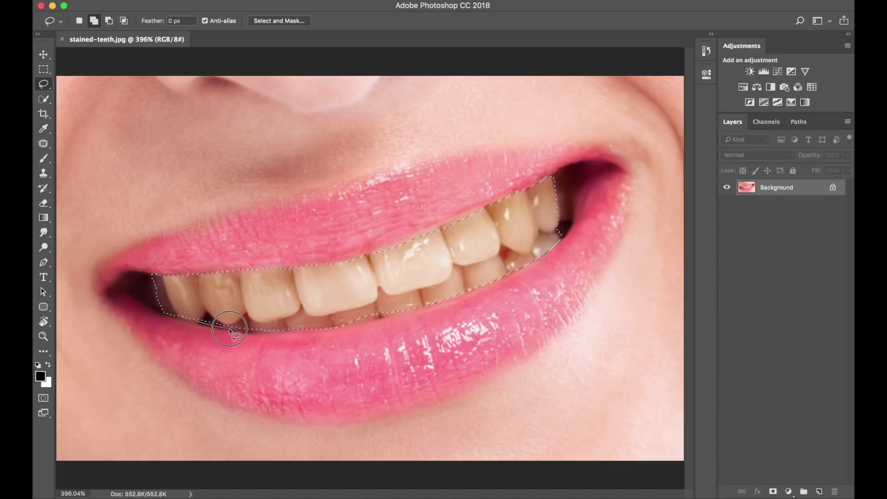
{"action": "left_click_drag", "start_coordinate": [273, 330], "coordinate": [274, 331]}
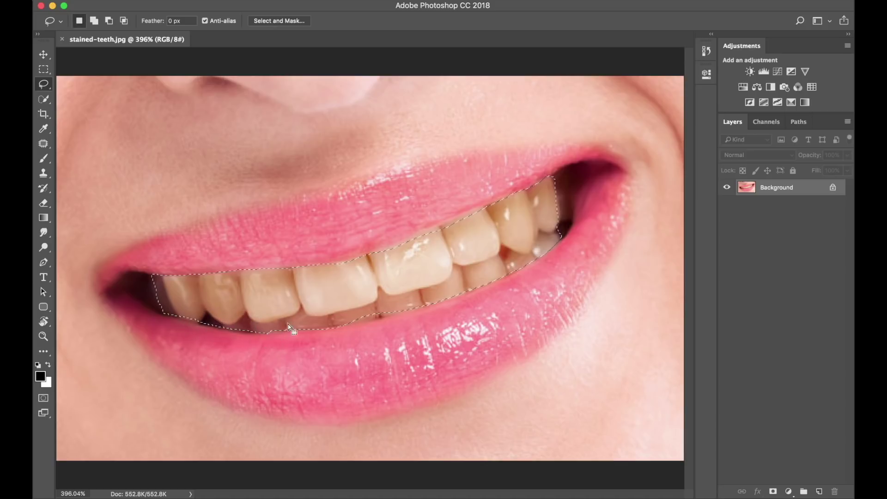
Step: Add the area above the front tooth to the selection and subtract the upper-lip areas
{"action": "key", "text": "shift"}
{"action": "key", "text": "shift"}
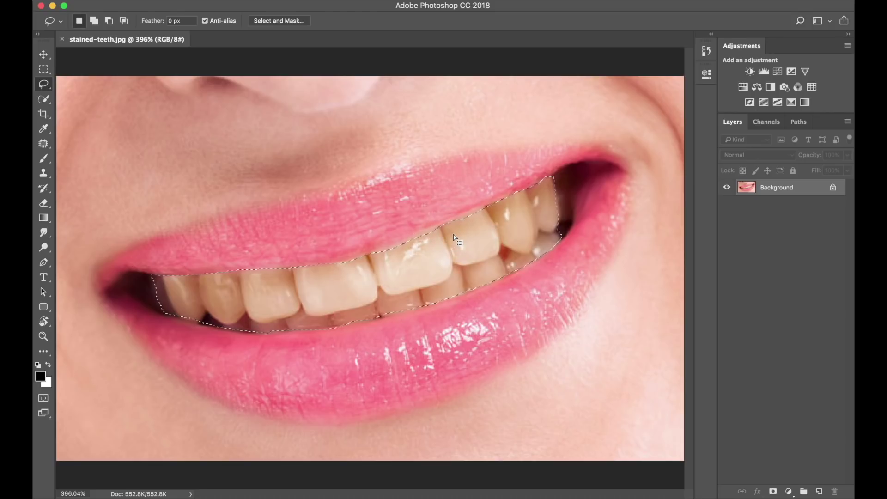
{"action": "key", "text": "shift"}
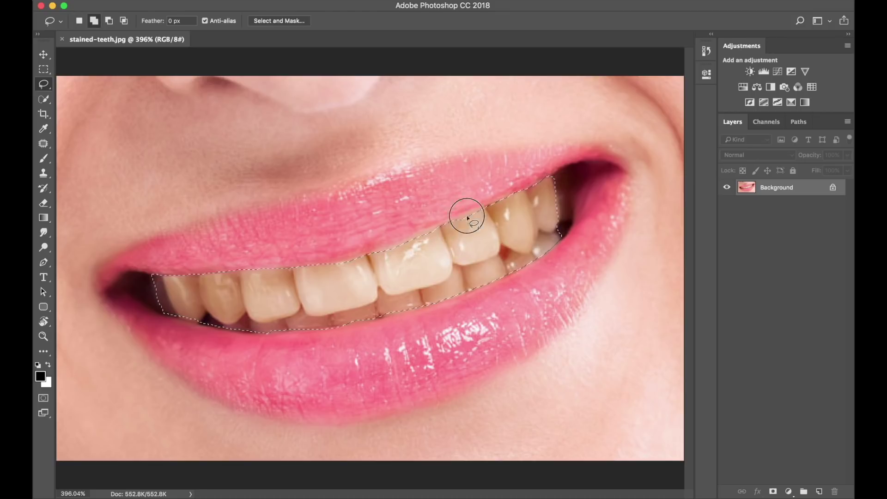
{"action": "mouse_move", "coordinate": [468, 218]}
{"action": "left_mouse_down"}
{"action": "mouse_move", "coordinate": [396, 208]}
{"action": "mouse_move", "coordinate": [400, 243]}
{"action": "left_mouse_up"}
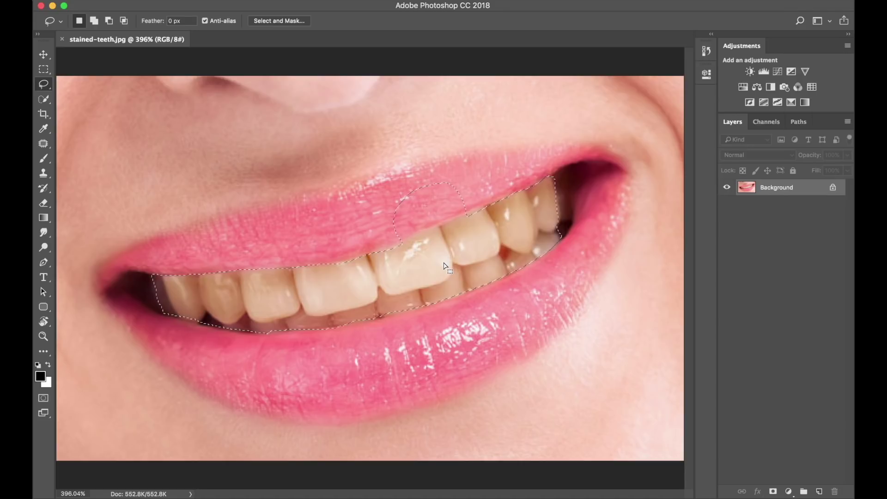
{"action": "key", "text": "alt"}
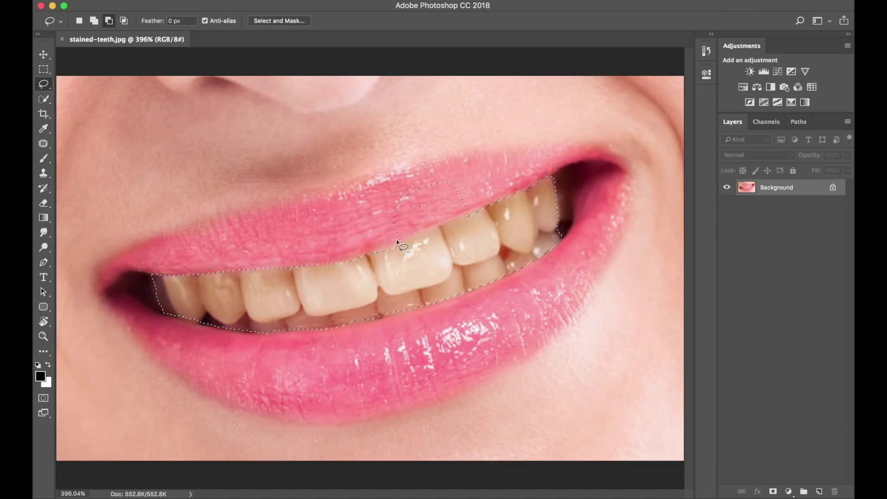
{"action": "mouse_move", "coordinate": [467, 217]}
{"action": "left_mouse_down"}
{"action": "mouse_move", "coordinate": [468, 180]}
{"action": "mouse_move", "coordinate": [400, 188]}
{"action": "left_mouse_up"}
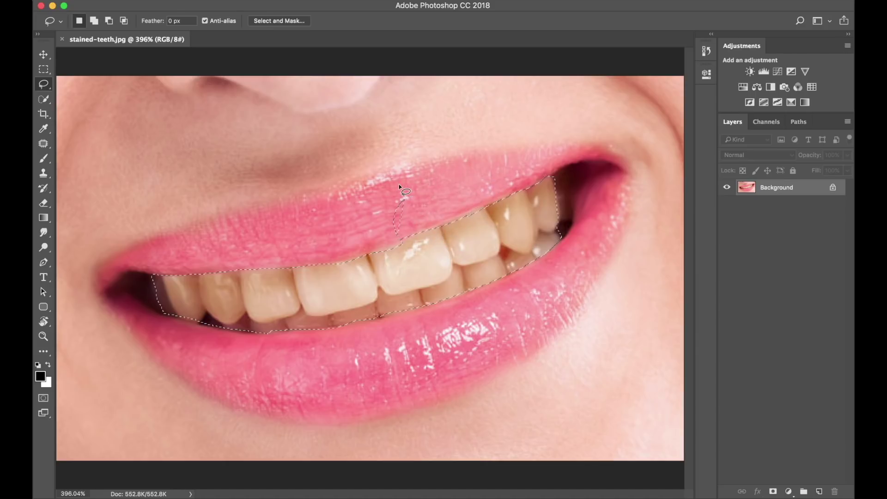
{"action": "key", "text": "alt"}
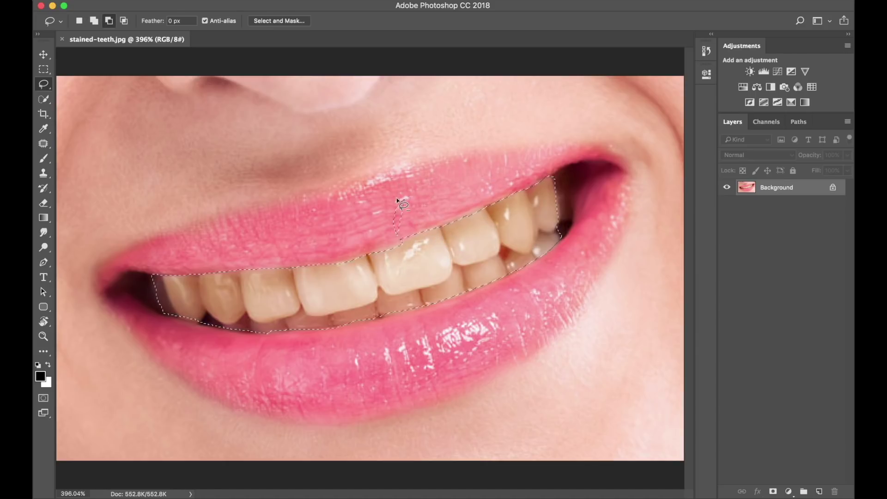
{"action": "left_click_drag", "start_coordinate": [383, 219], "coordinate": [405, 240]}
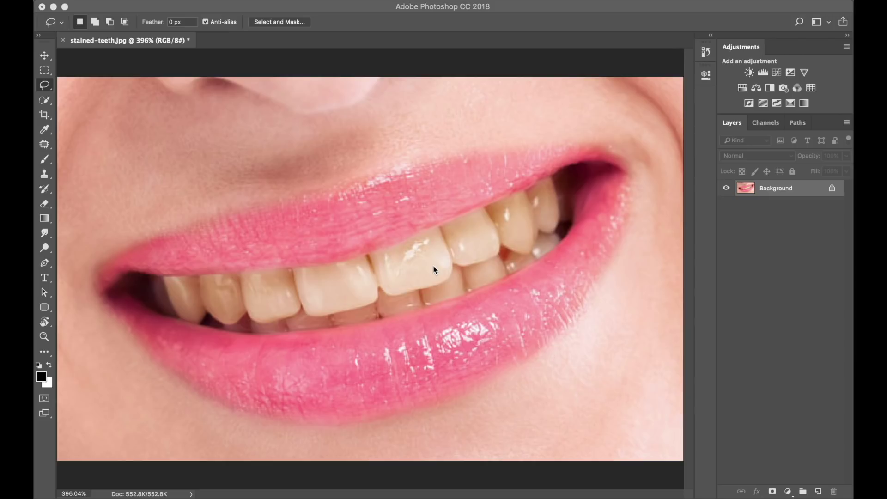
Step: Raise Feather in Select and Mask to soften the teeth selection's edge, then apply it
{"action": "left_click", "coordinate": [293, 22]}
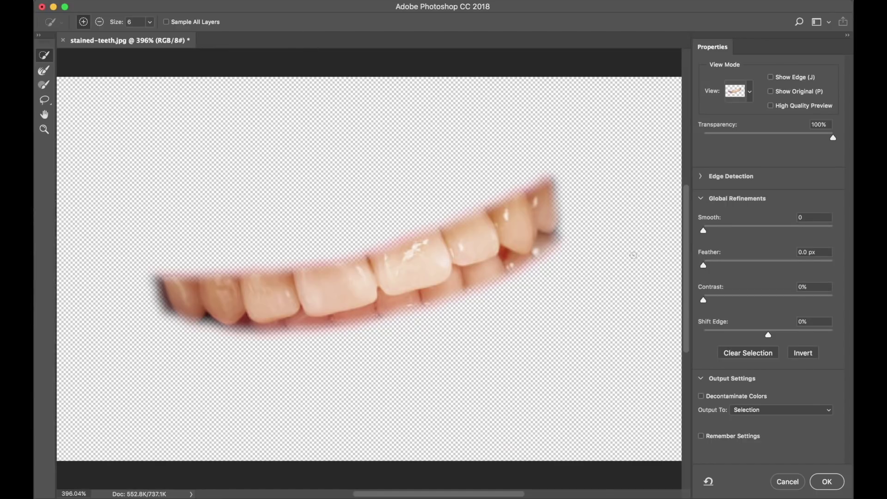
{"action": "left_click_drag", "start_coordinate": [704, 268], "coordinate": [754, 269]}
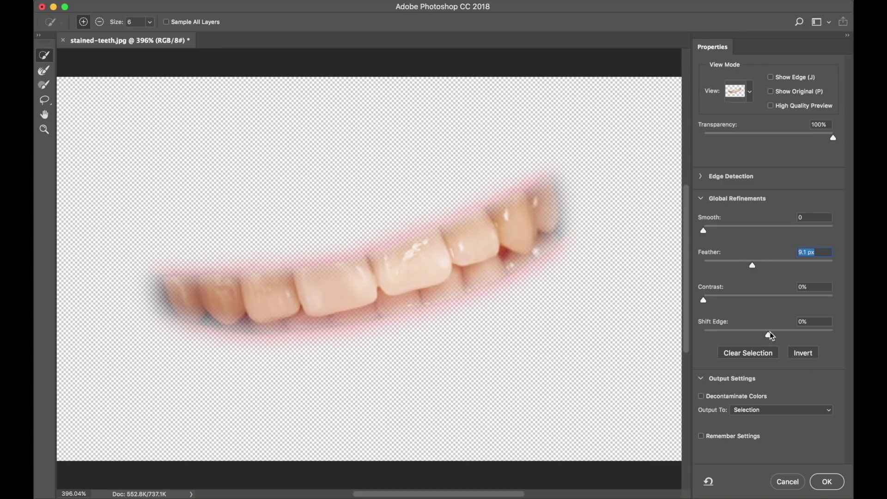
{"action": "left_click", "coordinate": [822, 485]}
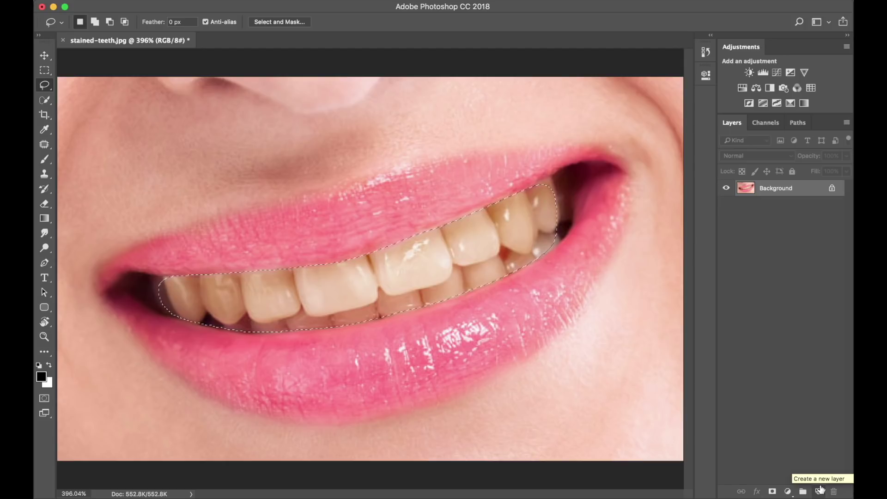
Step: Add an empty Layer 1, group it as Group 1, and mask the group with the teeth selection
{"action": "left_click", "coordinate": [820, 491]}
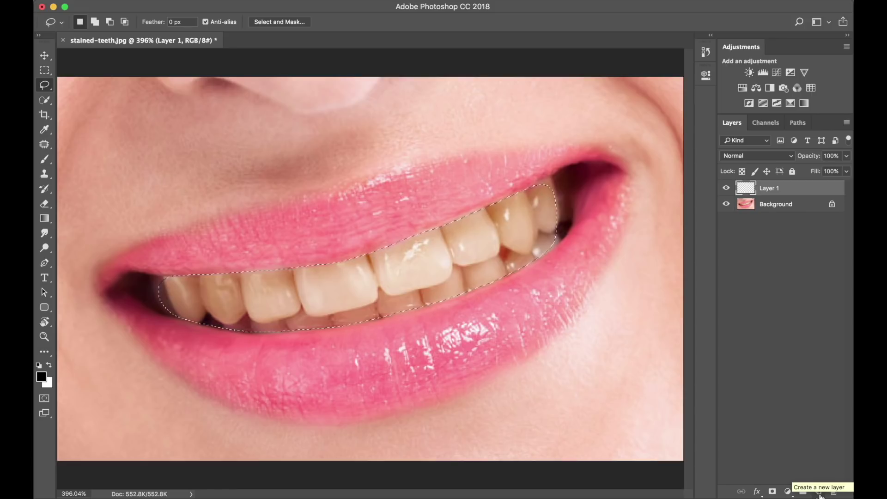
{"action": "key", "text": "super+g"}
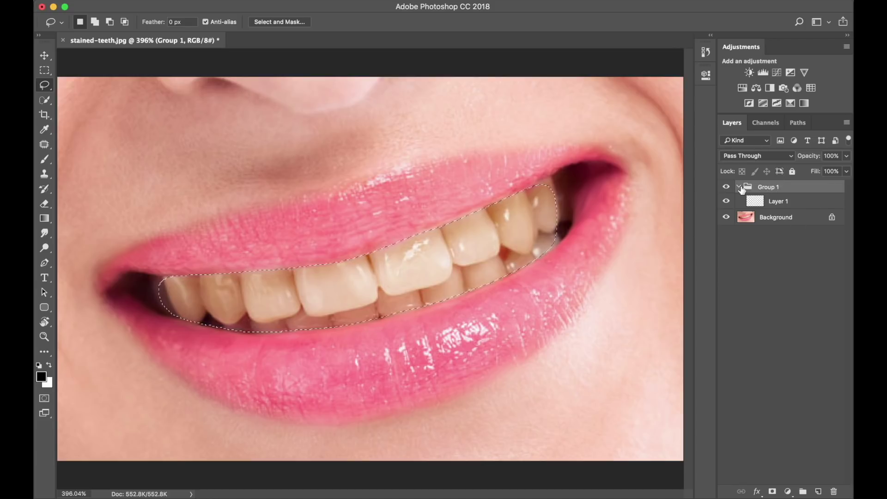
{"action": "left_click", "coordinate": [739, 187]}
{"action": "left_click", "coordinate": [739, 187]}
{"action": "left_click", "coordinate": [772, 492]}
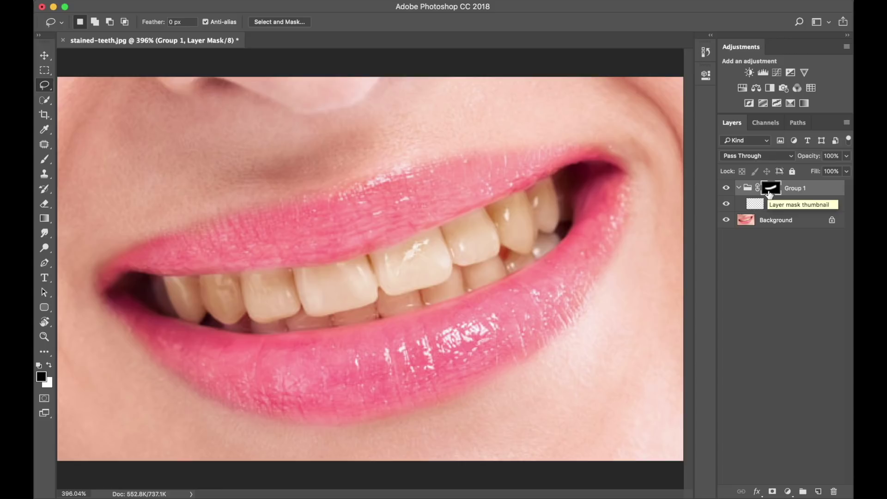
{"action": "left_click", "coordinate": [769, 192], "text": "super"}
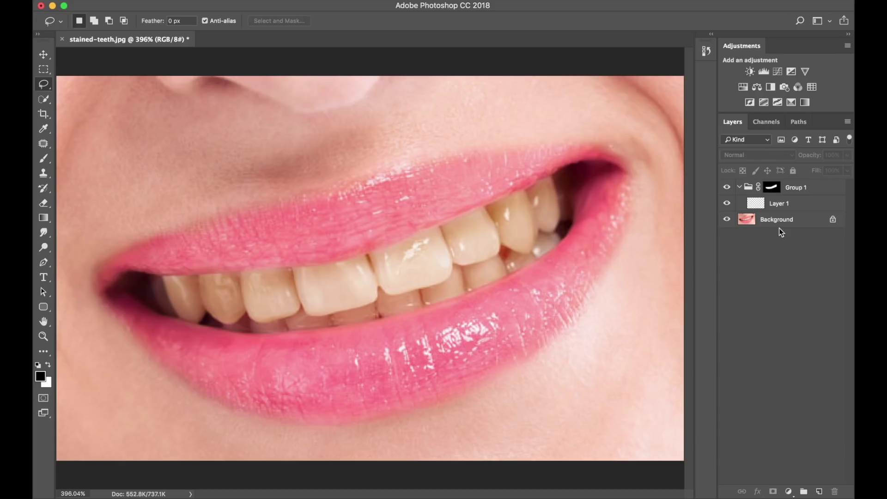
Step: Add a Hue/Saturation adjustment layer in Group 1 with Colorize on at Saturation 25
{"action": "left_click", "coordinate": [790, 490]}
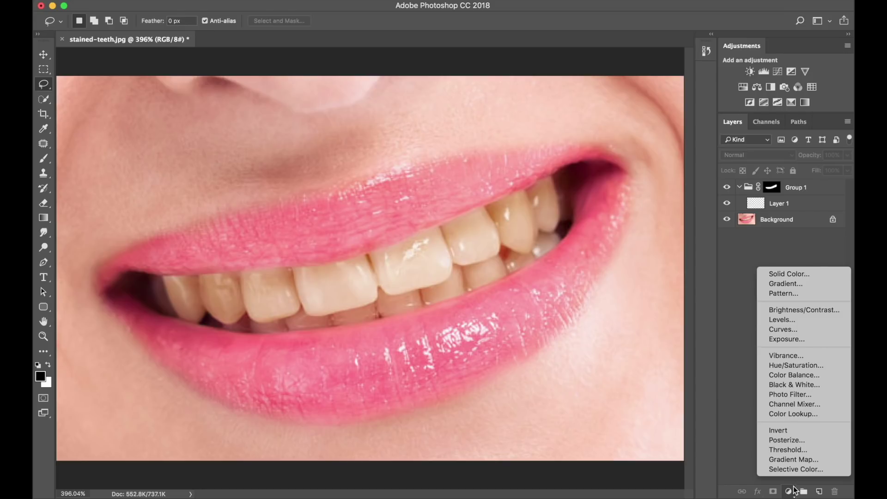
{"action": "left_click", "coordinate": [799, 365]}
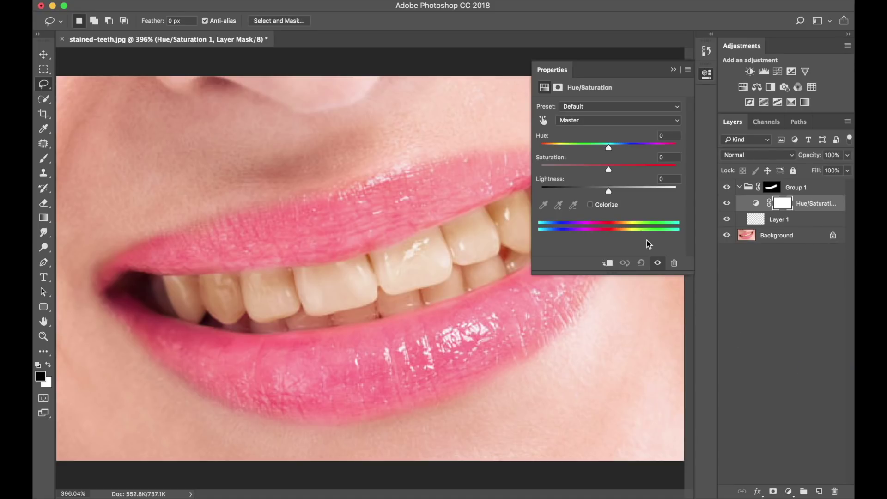
{"action": "left_click", "coordinate": [591, 205]}
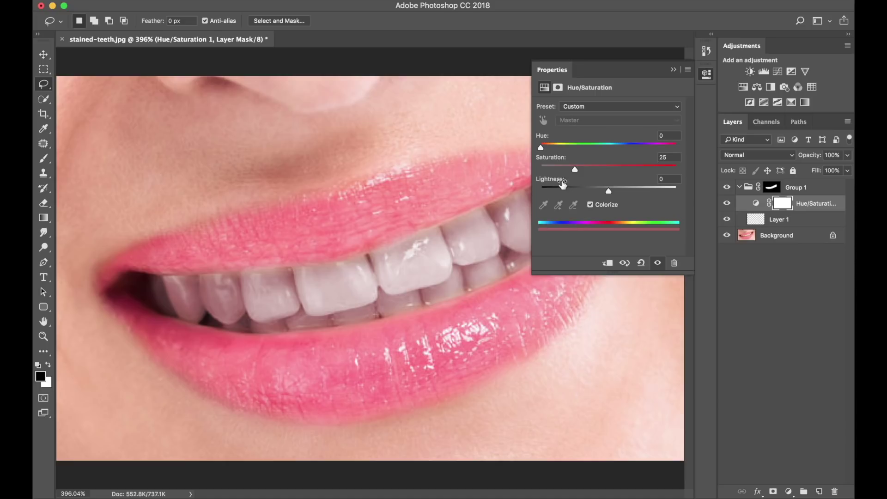
Step: Set the Hue/Saturation sliders to Hue 17 and Saturation 21 for a slightly warm white
{"action": "mouse_move", "coordinate": [541, 151]}
{"action": "left_mouse_down"}
{"action": "mouse_move", "coordinate": [586, 152]}
{"action": "mouse_move", "coordinate": [537, 151]}
{"action": "left_mouse_up"}
{"action": "left_click", "coordinate": [546, 153]}
{"action": "left_click_drag", "start_coordinate": [546, 153], "coordinate": [548, 153]}
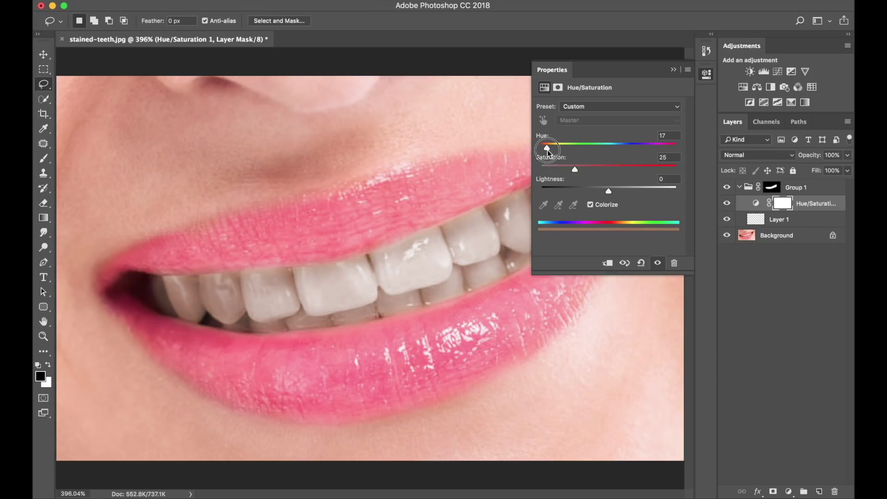
{"action": "left_click_drag", "start_coordinate": [548, 152], "coordinate": [547, 152]}
{"action": "mouse_move", "coordinate": [576, 169]}
{"action": "left_mouse_down"}
{"action": "mouse_move", "coordinate": [537, 173]}
{"action": "mouse_move", "coordinate": [558, 171]}
{"action": "left_mouse_up"}
{"action": "left_click", "coordinate": [542, 172]}
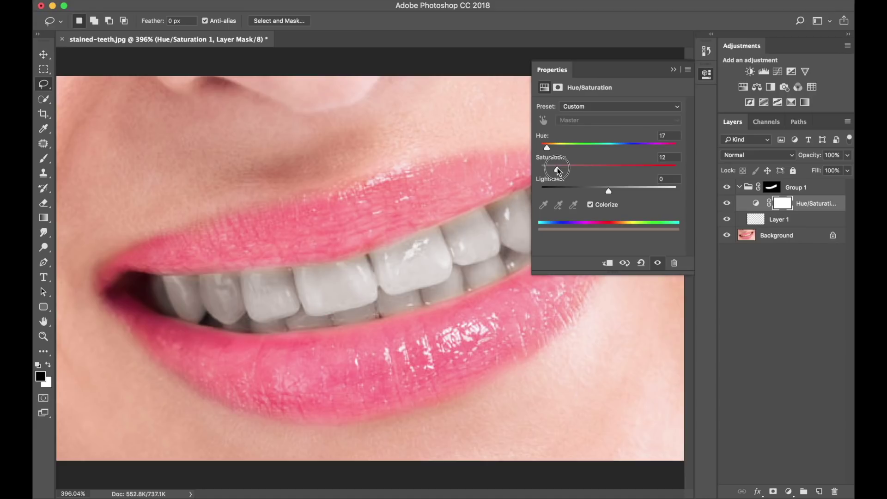
{"action": "left_click_drag", "start_coordinate": [558, 171], "coordinate": [581, 173]}
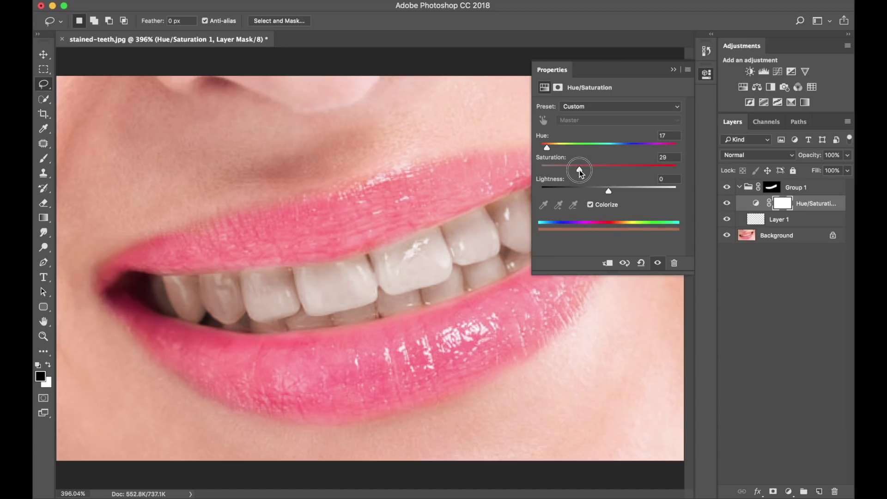
{"action": "mouse_move", "coordinate": [581, 172]}
{"action": "left_mouse_down"}
{"action": "mouse_move", "coordinate": [553, 172]}
{"action": "mouse_move", "coordinate": [598, 172]}
{"action": "mouse_move", "coordinate": [571, 173]}
{"action": "left_mouse_up"}
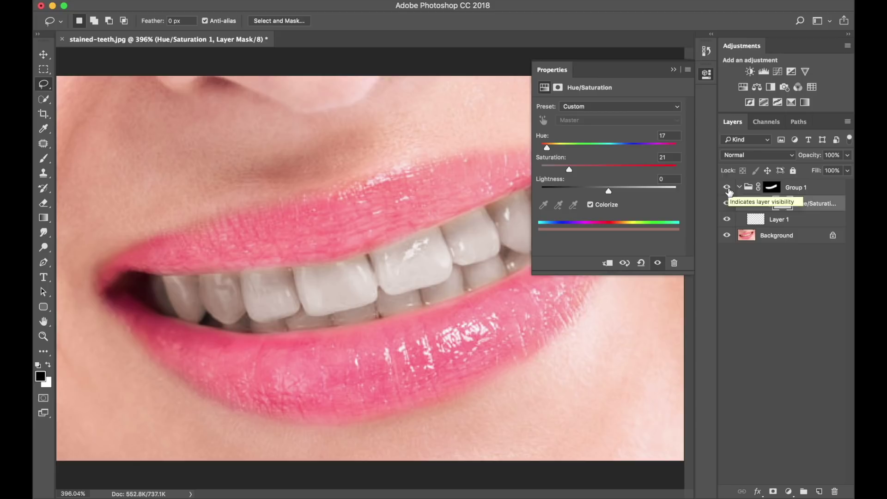
{"action": "left_click", "coordinate": [727, 187]}
{"action": "left_click", "coordinate": [727, 188]}
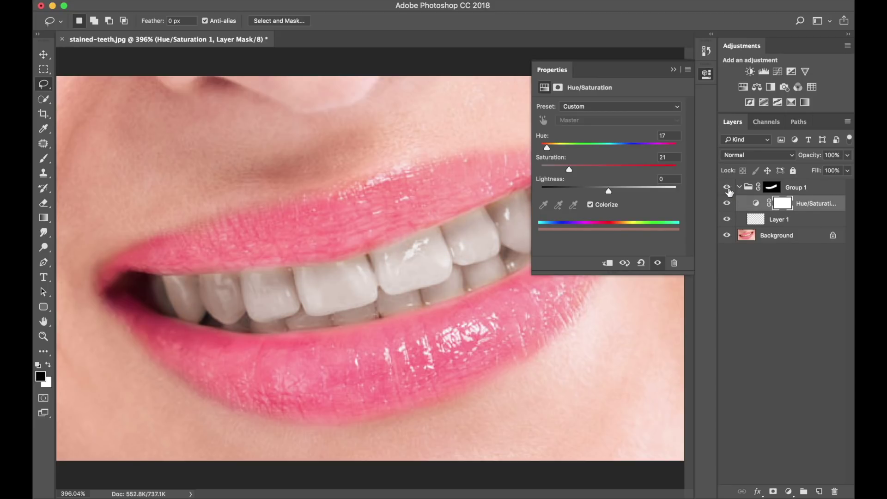
{"action": "left_click", "coordinate": [726, 187]}
{"action": "left_click", "coordinate": [726, 187]}
{"action": "left_click", "coordinate": [728, 188]}
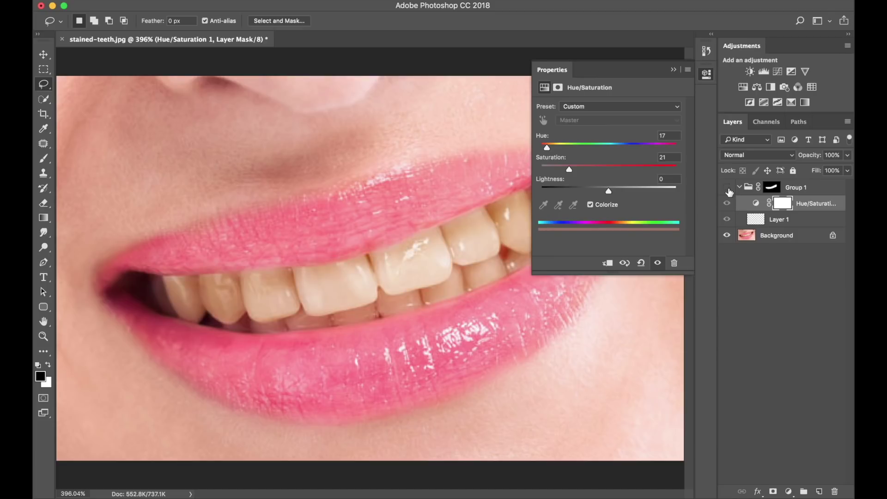
{"action": "left_click", "coordinate": [727, 189]}
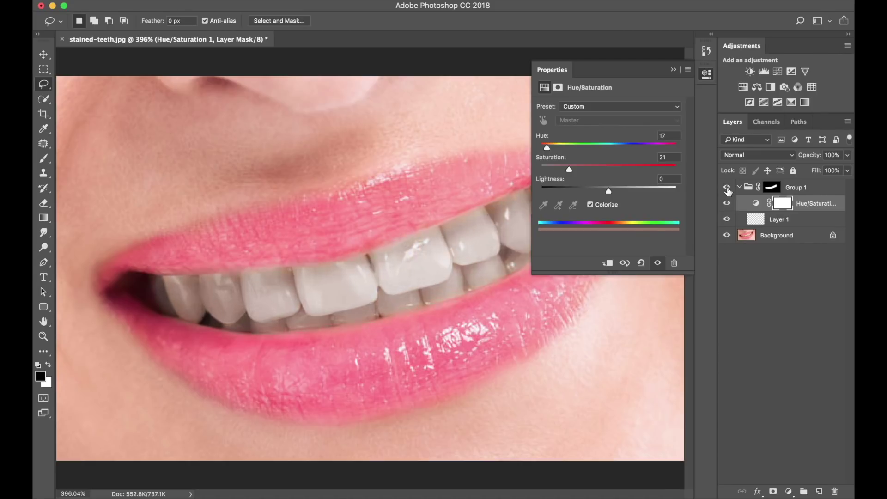
{"action": "key", "text": "super+minus"}
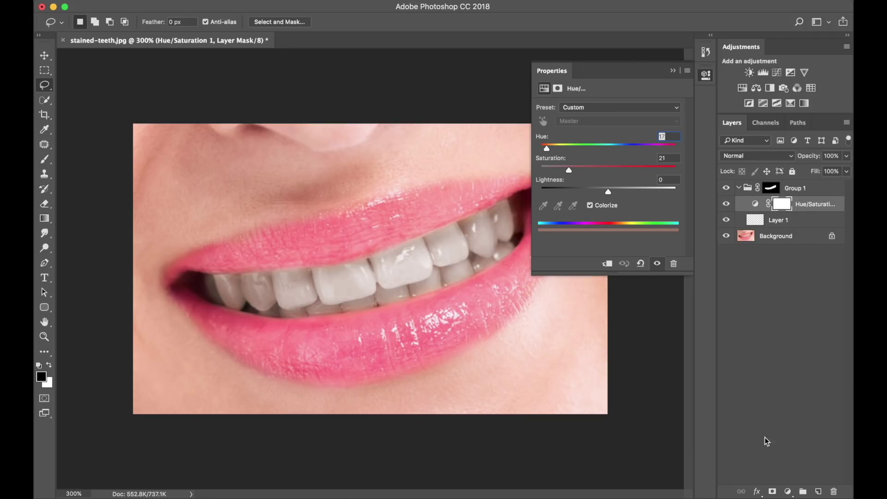
Step: Add a Curves adjustment above Hue/Saturation and raise its midtones to brighten the teeth
{"action": "left_click", "coordinate": [788, 492]}
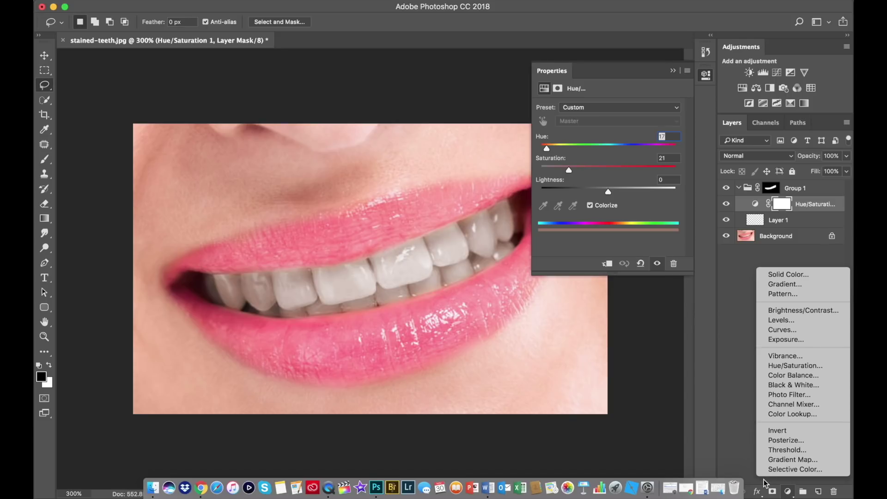
{"action": "left_click", "coordinate": [793, 332]}
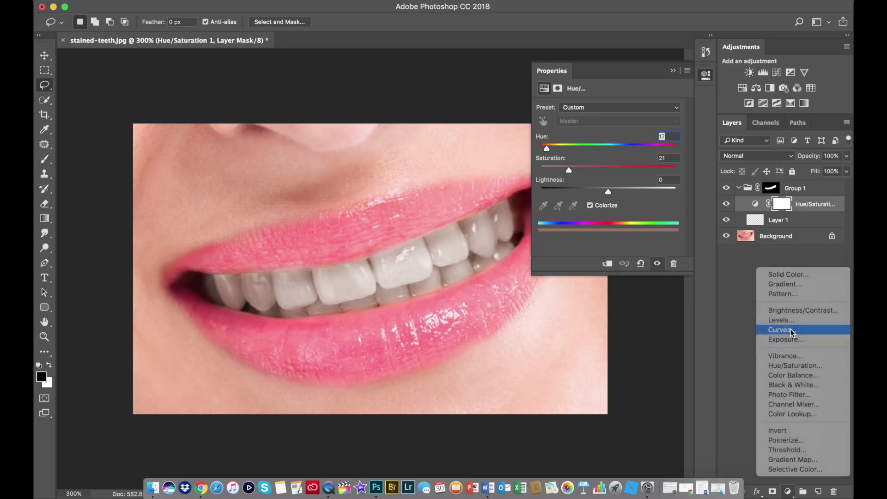
{"action": "left_click_drag", "start_coordinate": [619, 188], "coordinate": [603, 176]}
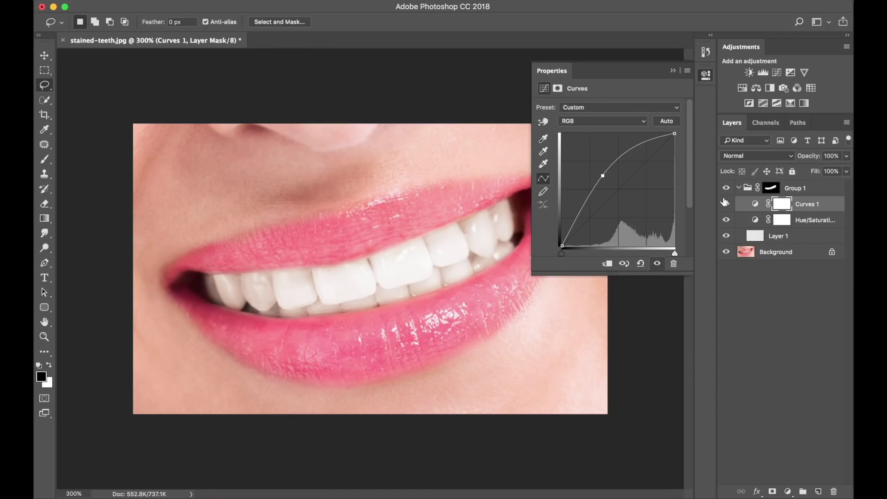
Step: Open Curves 1's Blending Options and move the dialog higher
{"action": "double_click", "coordinate": [824, 209]}
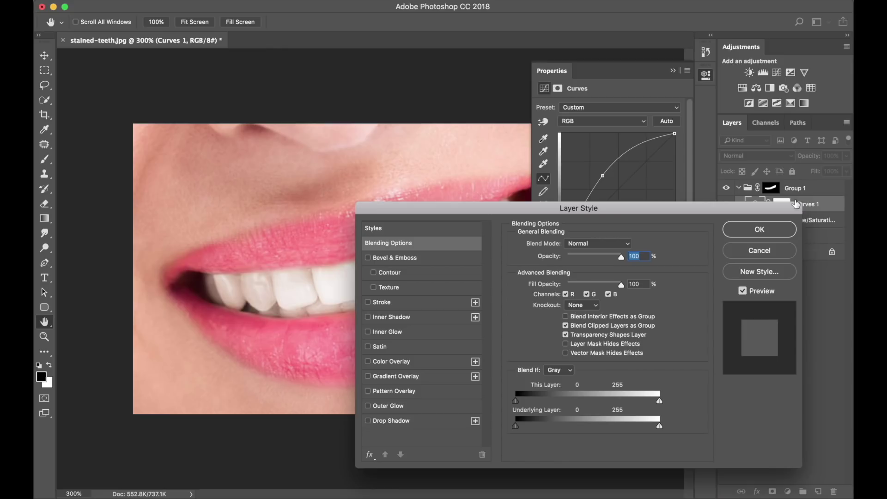
{"action": "left_click", "coordinate": [672, 70]}
{"action": "left_click_drag", "start_coordinate": [670, 208], "coordinate": [670, 170]}
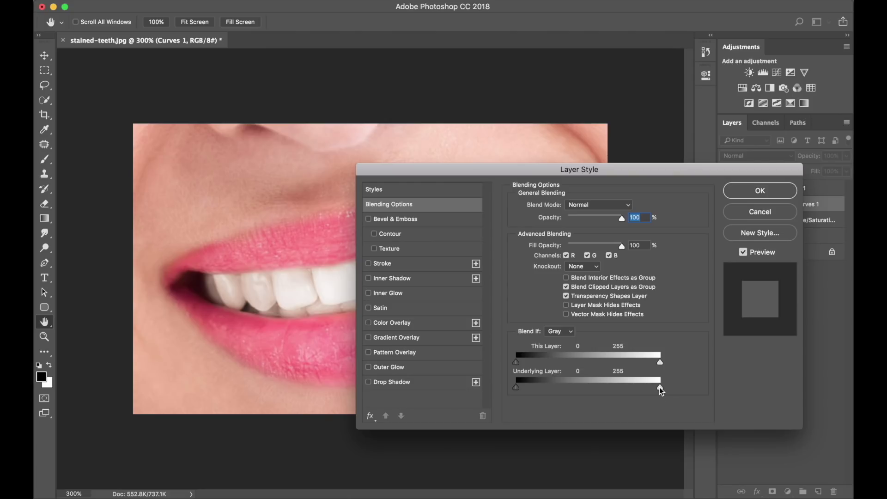
Step: Set Curves 1's Underlying Layer Blend If sliders to 6 and 38/193
{"action": "mouse_move", "coordinate": [660, 388]}
{"action": "left_mouse_down"}
{"action": "mouse_move", "coordinate": [641, 392]}
{"action": "mouse_move", "coordinate": [669, 390]}
{"action": "mouse_move", "coordinate": [651, 389]}
{"action": "mouse_move", "coordinate": [661, 388]}
{"action": "left_mouse_up"}
{"action": "left_click_drag", "start_coordinate": [481, 172], "coordinate": [674, 255]}
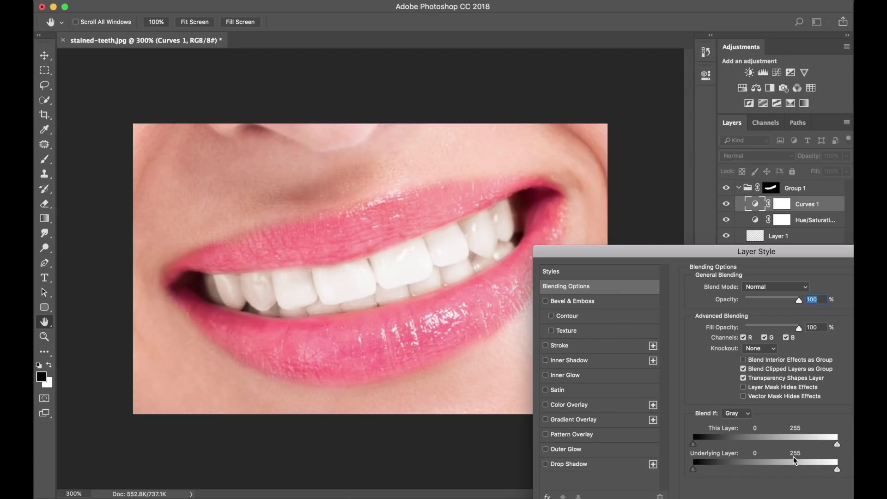
{"action": "left_click_drag", "start_coordinate": [837, 472], "coordinate": [663, 475], "text": "alt"}
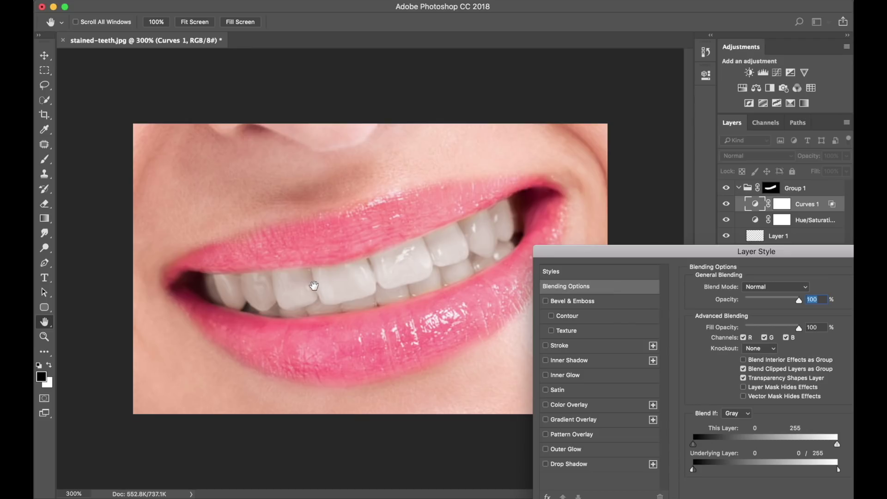
{"action": "left_click_drag", "start_coordinate": [694, 474], "coordinate": [715, 474]}
{"action": "left_click", "coordinate": [693, 475]}
{"action": "left_click", "coordinate": [839, 471]}
{"action": "left_click_drag", "start_coordinate": [839, 471], "coordinate": [803, 468]}
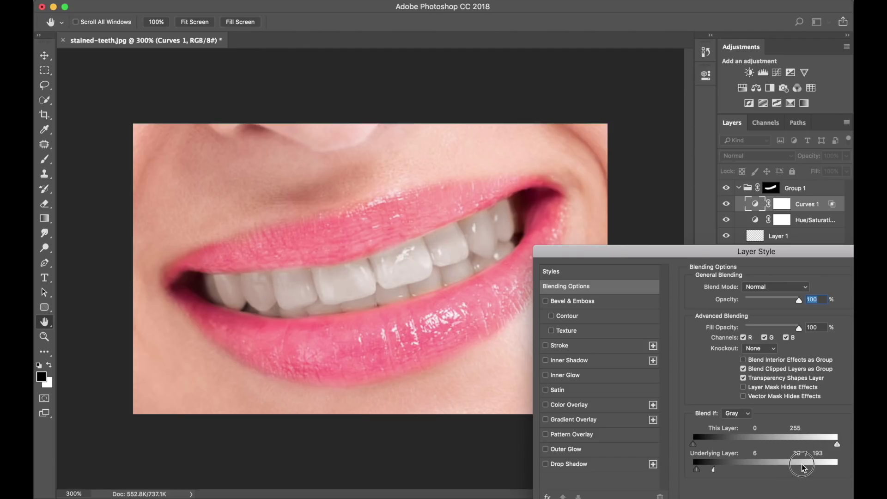
{"action": "mouse_move", "coordinate": [719, 252]}
{"action": "left_mouse_down"}
{"action": "mouse_move", "coordinate": [520, 199]}
{"action": "mouse_move", "coordinate": [385, 130]}
{"action": "left_mouse_up"}
{"action": "left_click", "coordinate": [665, 172]}
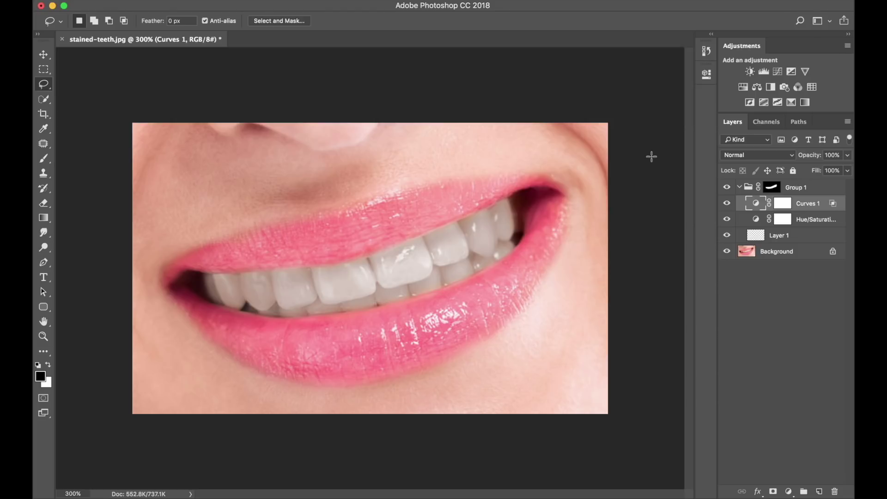
{"action": "left_click", "coordinate": [726, 220]}
{"action": "left_click", "coordinate": [727, 220]}
{"action": "left_click", "coordinate": [726, 203]}
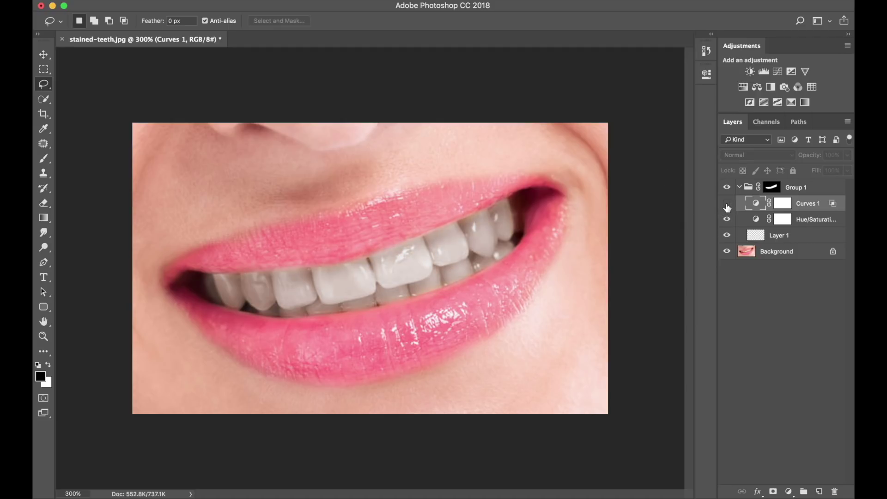
{"action": "left_click", "coordinate": [726, 204]}
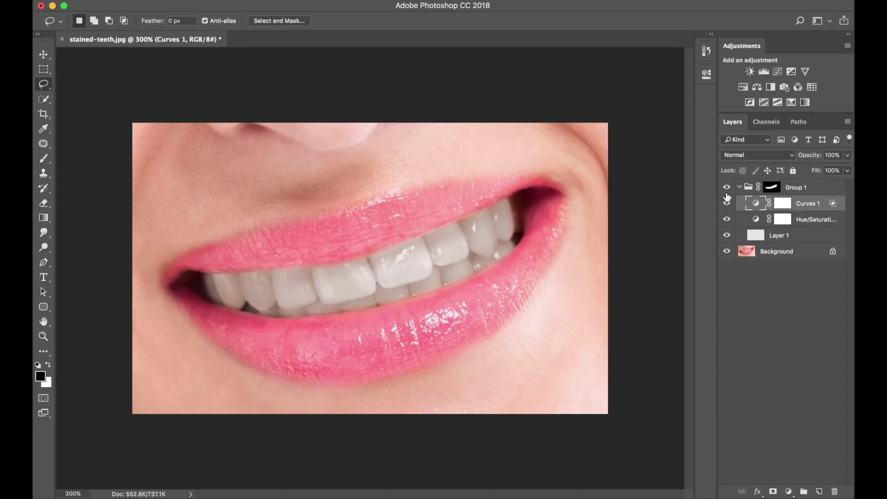
{"action": "left_click", "coordinate": [727, 189]}
{"action": "left_click", "coordinate": [727, 188]}
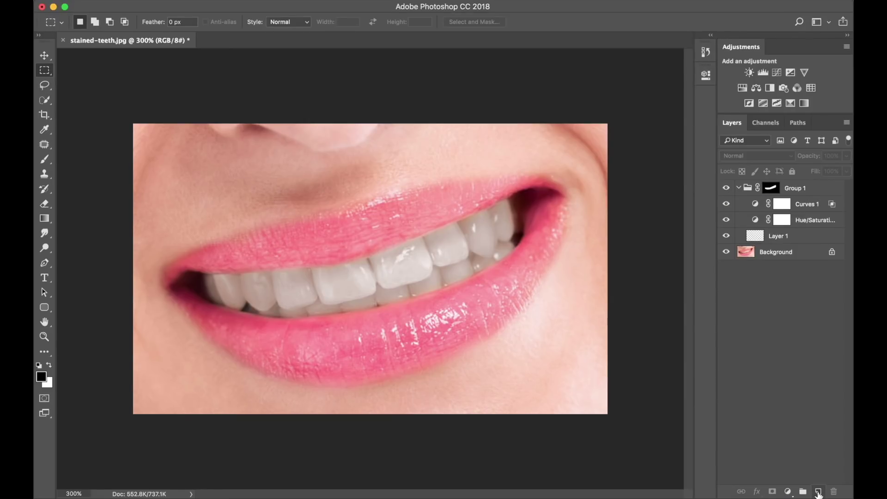
Step: Add Layer 2 in Group 1 and fill a rectangle around the mouth with white
{"action": "left_click", "coordinate": [818, 492]}
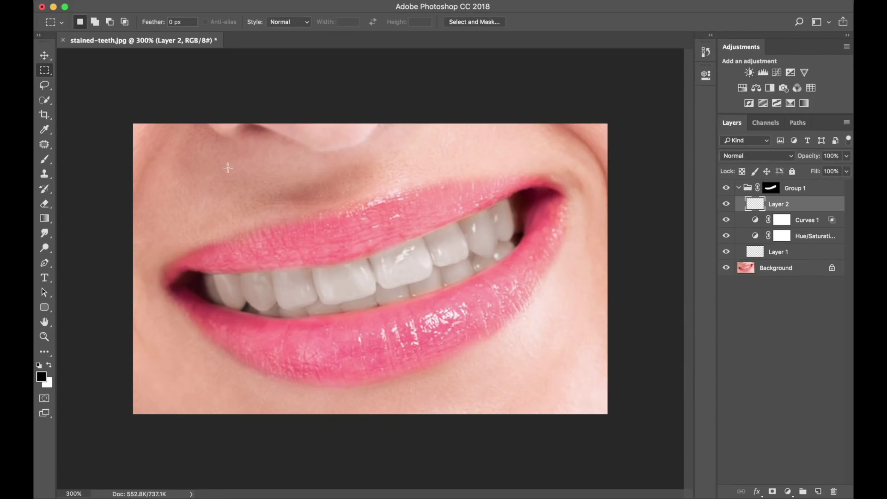
{"action": "right_click", "coordinate": [44, 70]}
{"action": "left_click", "coordinate": [82, 70]}
{"action": "left_click_drag", "start_coordinate": [189, 200], "coordinate": [536, 319]}
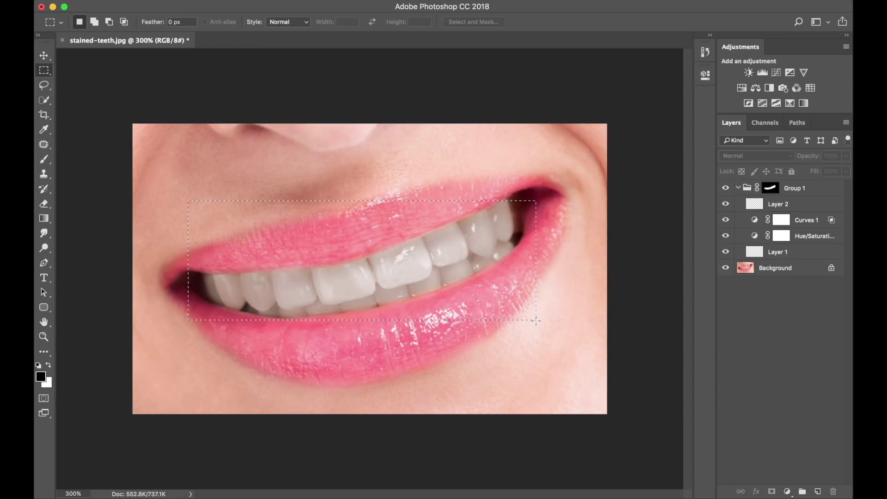
{"action": "key", "text": "shift+BackSpace"}
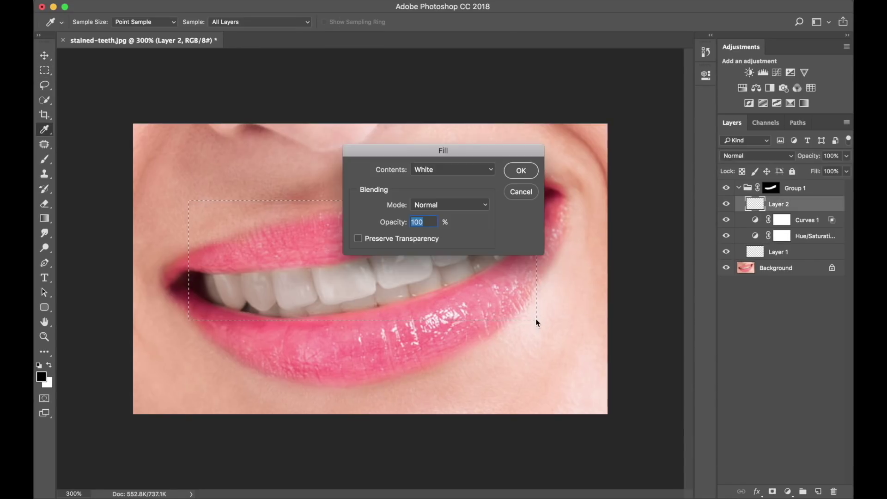
{"action": "left_click", "coordinate": [520, 171]}
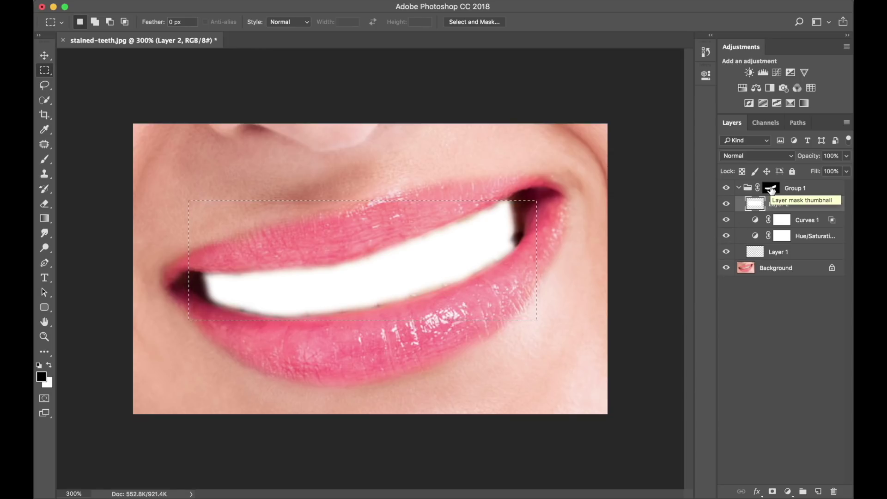
Step: Split Layer 2's Underlying Layer black Blend If slider to 144/255 and apply
{"action": "double_click", "coordinate": [814, 209]}
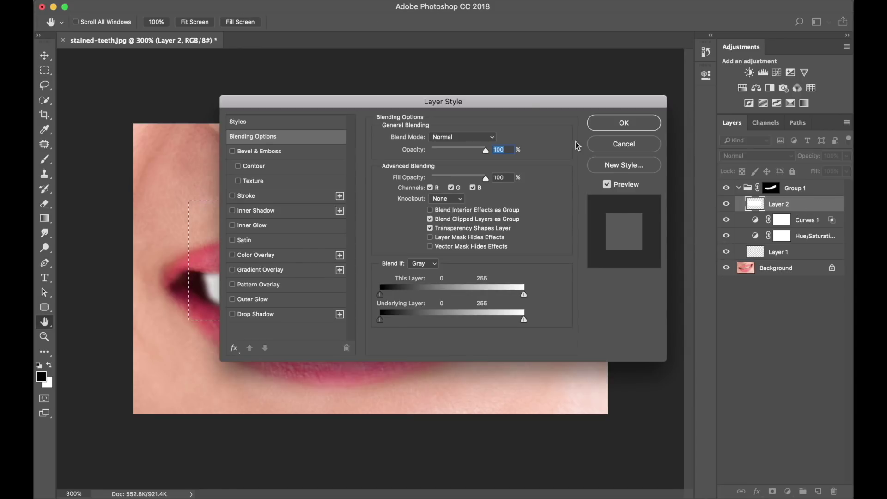
{"action": "left_click_drag", "start_coordinate": [527, 108], "coordinate": [751, 290]}
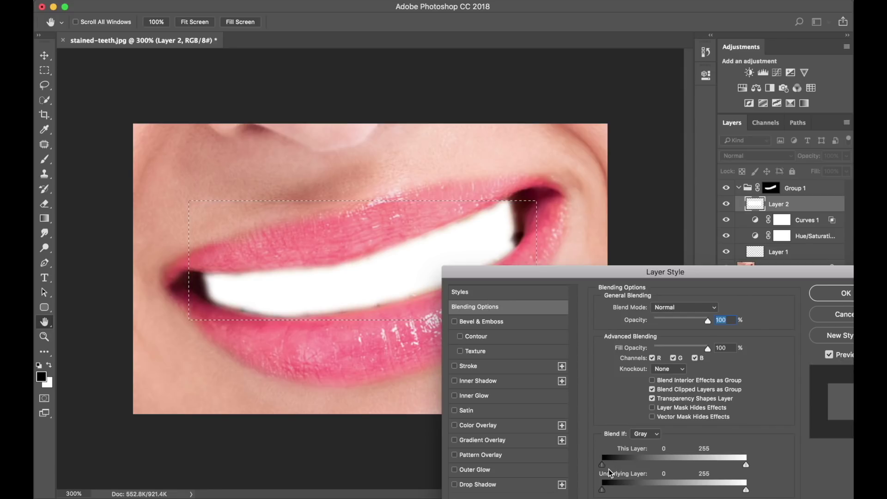
{"action": "key", "text": "alt"}
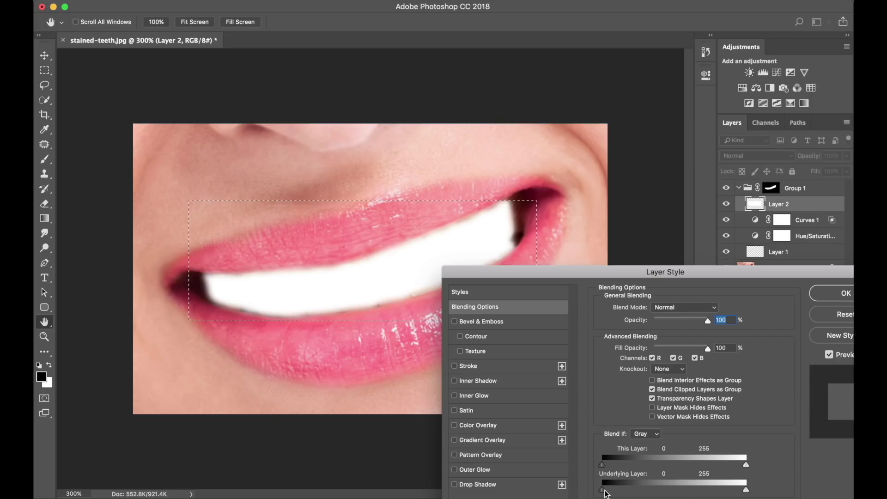
{"action": "mouse_move", "coordinate": [606, 490]}
{"action": "left_mouse_down"}
{"action": "mouse_move", "coordinate": [752, 491]}
{"action": "mouse_move", "coordinate": [599, 491]}
{"action": "left_mouse_up"}
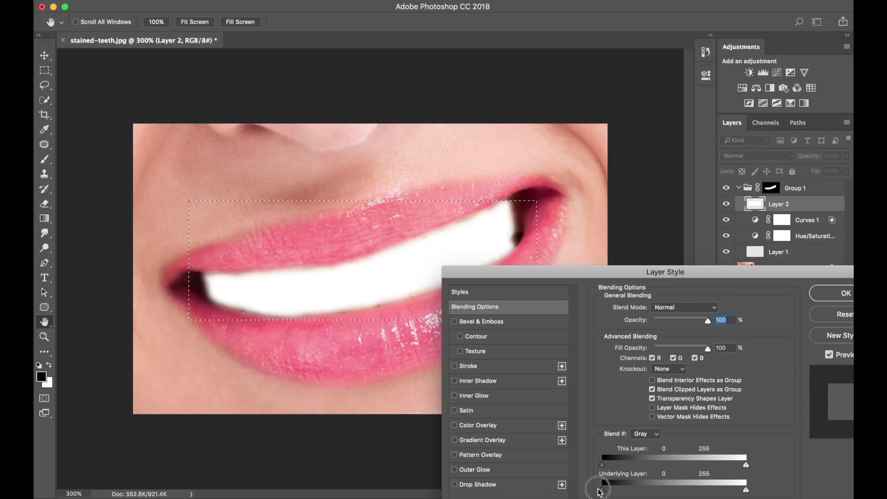
{"action": "left_click_drag", "start_coordinate": [599, 491], "coordinate": [769, 494]}
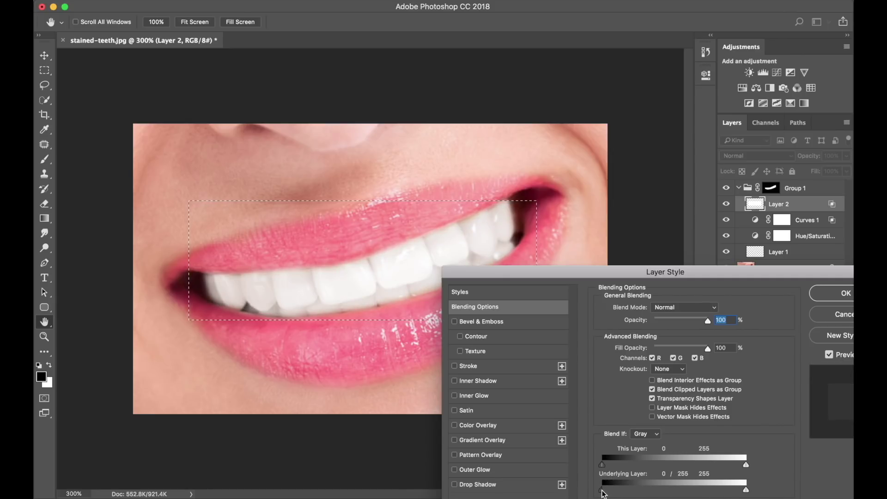
{"action": "left_click_drag", "start_coordinate": [603, 493], "coordinate": [697, 489]}
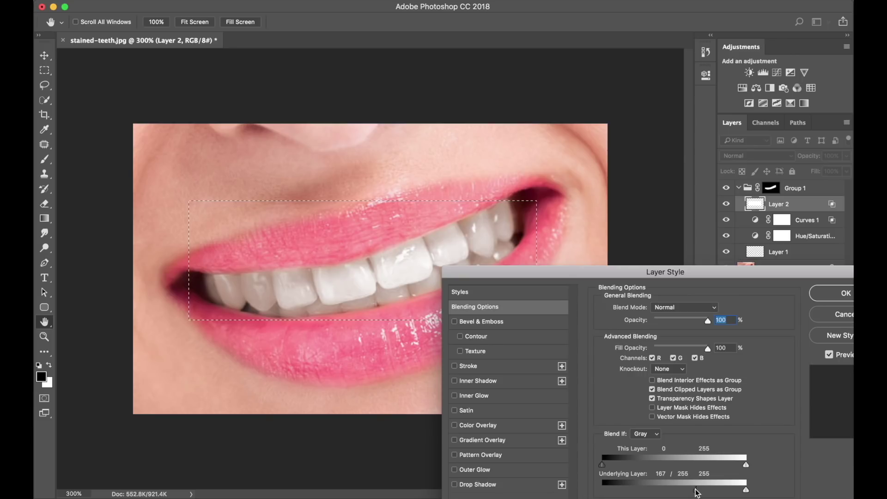
{"action": "left_click_drag", "start_coordinate": [697, 489], "coordinate": [670, 491]}
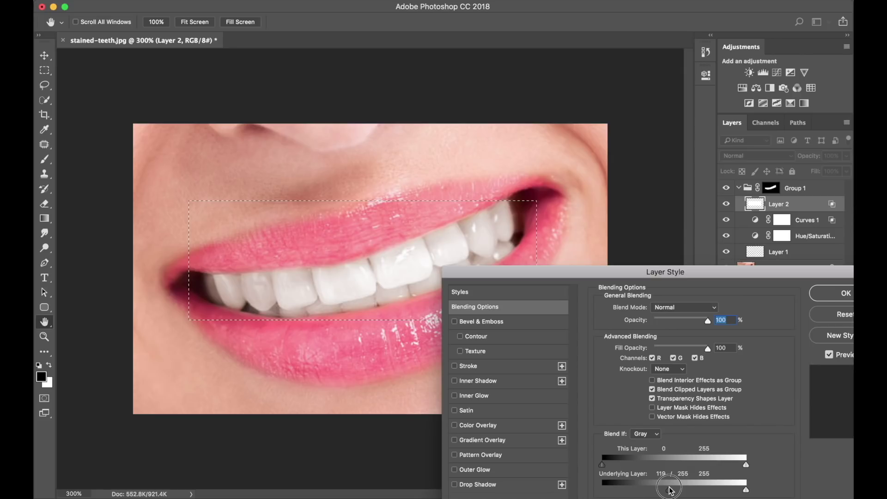
{"action": "mouse_move", "coordinate": [671, 490]}
{"action": "left_mouse_down"}
{"action": "mouse_move", "coordinate": [704, 491]}
{"action": "mouse_move", "coordinate": [685, 494]}
{"action": "left_mouse_up"}
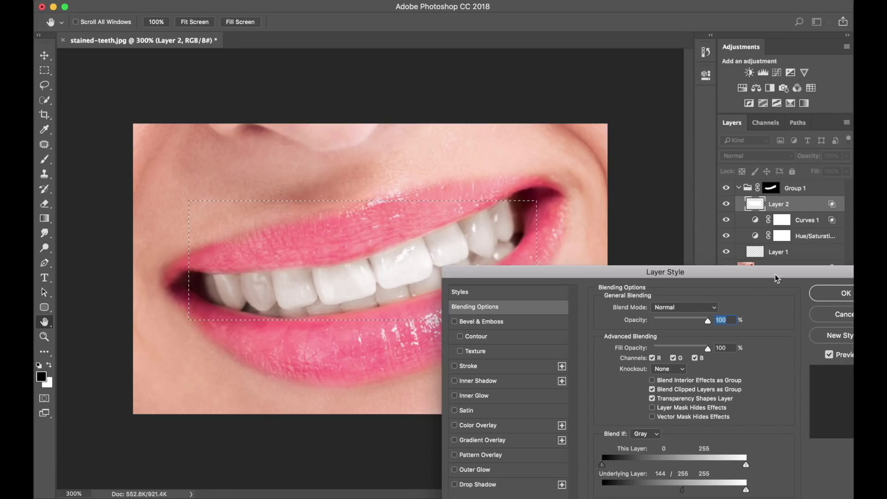
{"action": "left_click", "coordinate": [830, 296]}
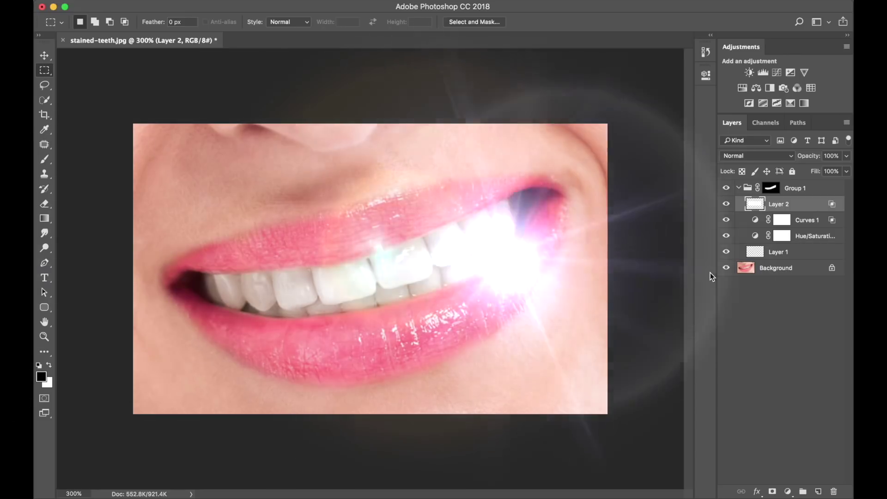
Step: View the finished whitened teeth in full-screen mode, zooming in and back out
{"action": "key", "text": "f"}
{"action": "key", "text": "ctrl+plus"}
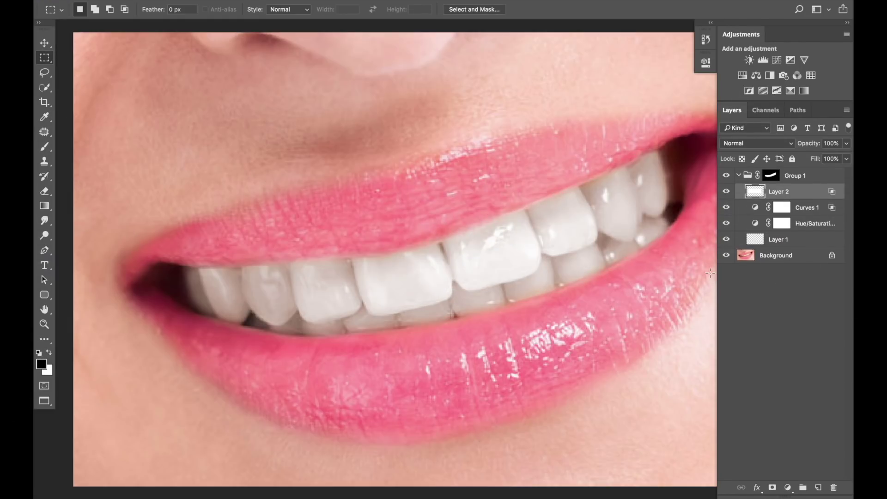
{"action": "key", "text": "ctrl+minus"}
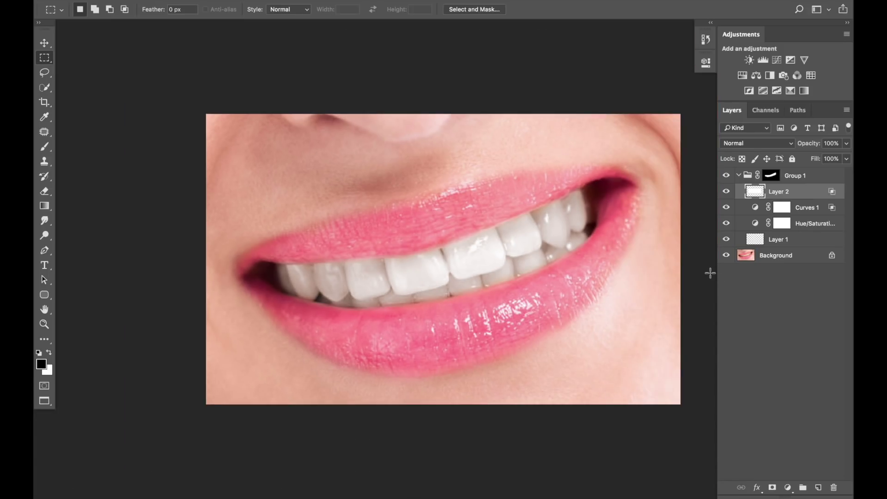